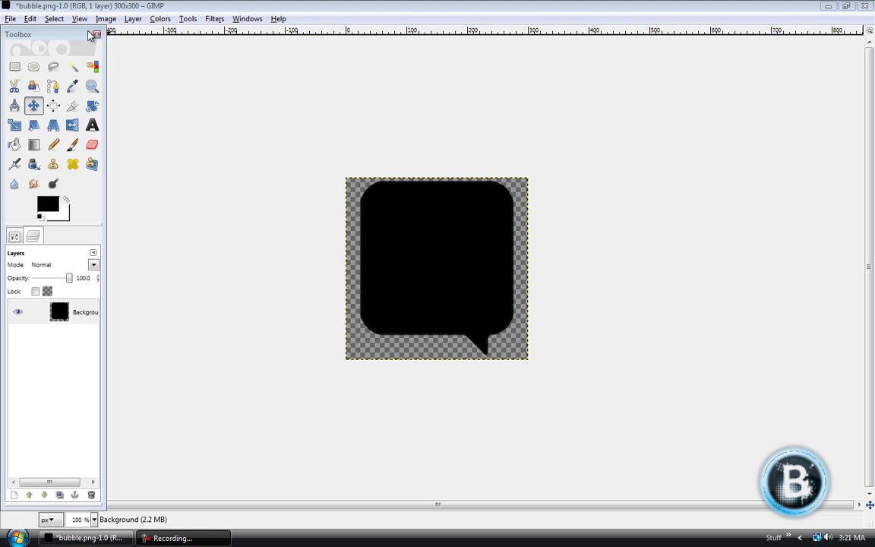
Open bubble.png from the Pictures folder as a second 50×50 image
{"action": "left_click", "coordinate": [11, 19]}
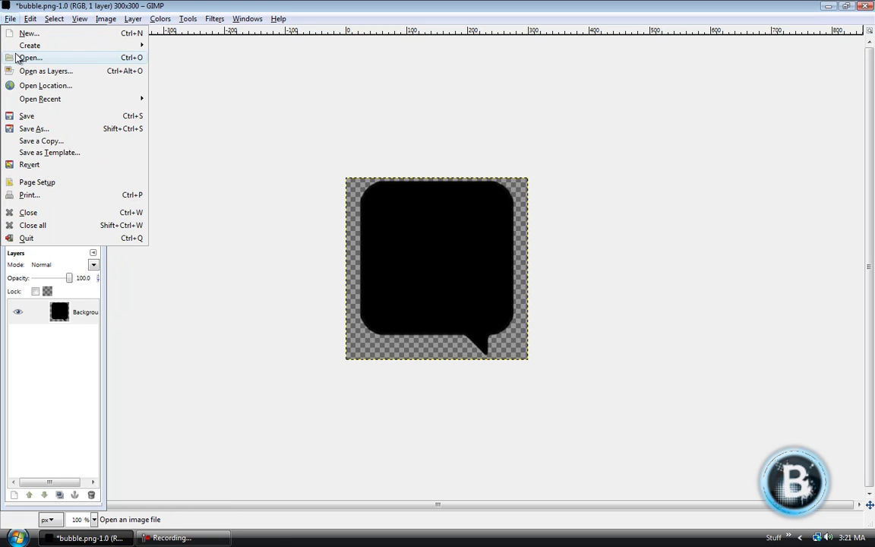
{"action": "left_click", "coordinate": [16, 58]}
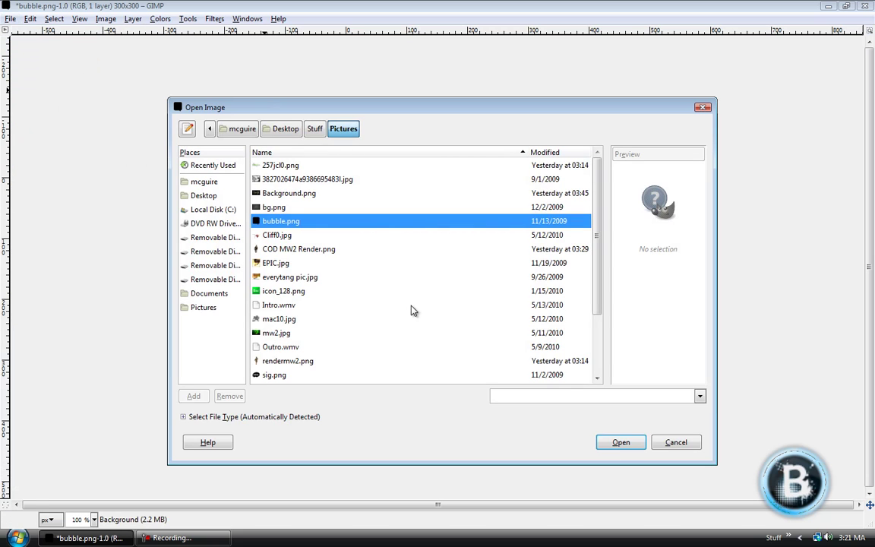
{"action": "left_click", "coordinate": [618, 443]}
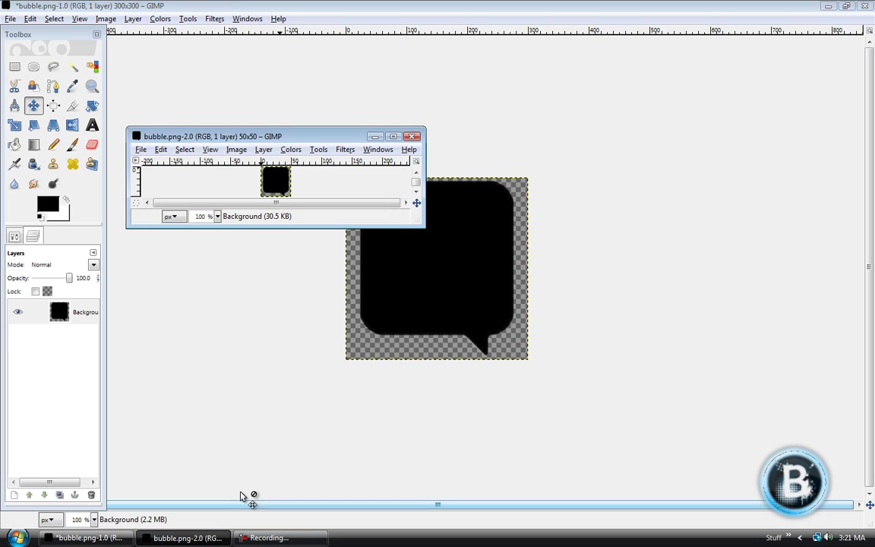
Reposition the new bubble.png-2.0 window and maximize it to fill the screen
{"action": "left_click_drag", "start_coordinate": [309, 143], "coordinate": [482, 91]}
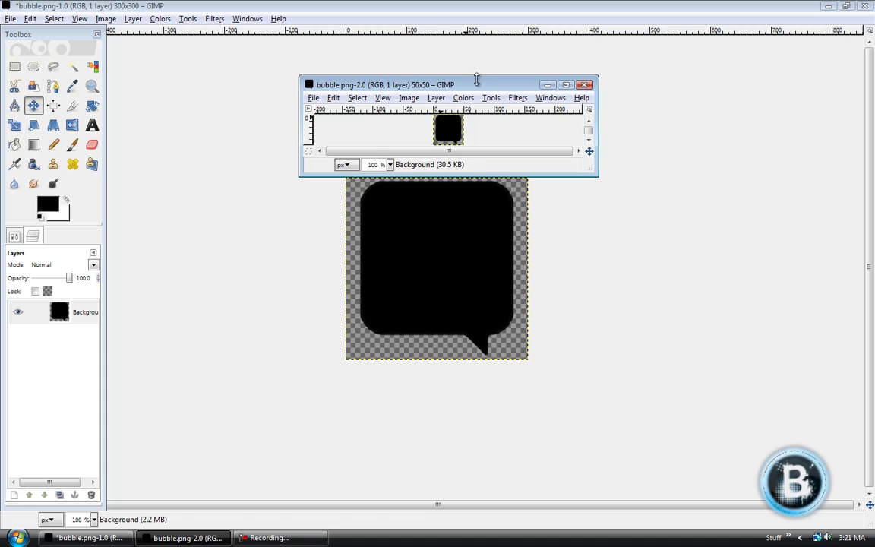
{"action": "left_click_drag", "start_coordinate": [468, 91], "coordinate": [435, 123]}
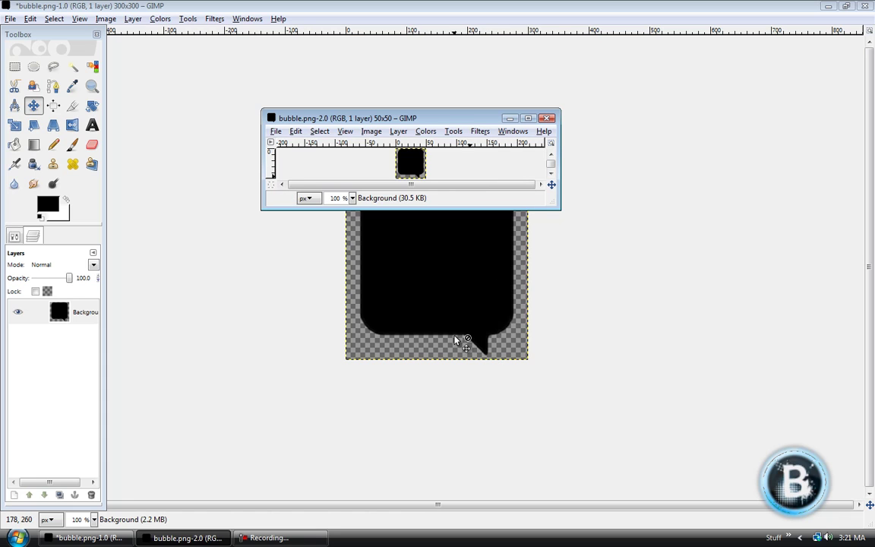
{"action": "left_click_drag", "start_coordinate": [461, 124], "coordinate": [491, 144]}
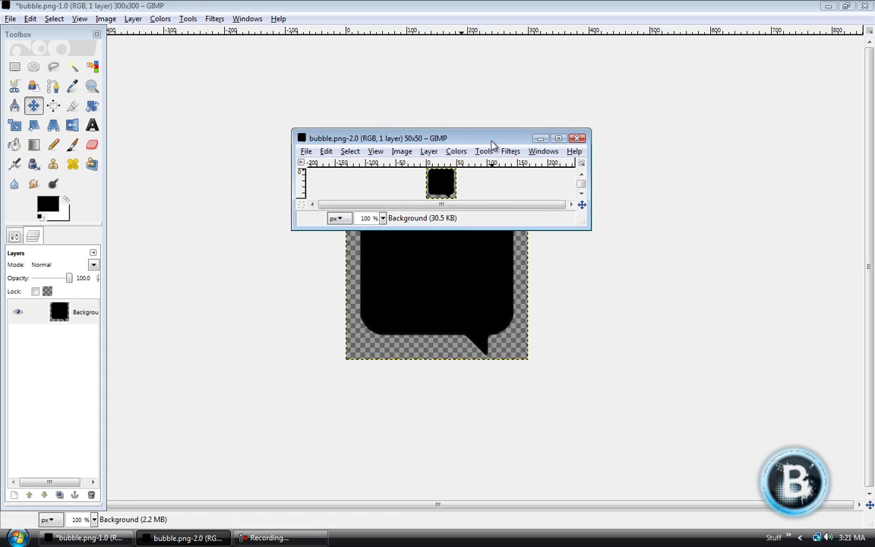
{"action": "left_click", "coordinate": [558, 139]}
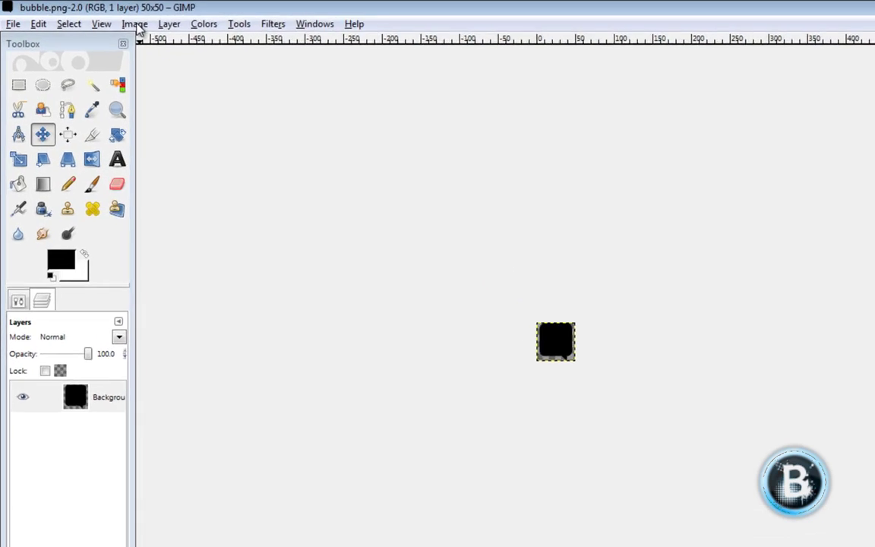
Scale the image to 400×400 pixels by entering width 400 with the chain linked
{"action": "left_click", "coordinate": [137, 26]}
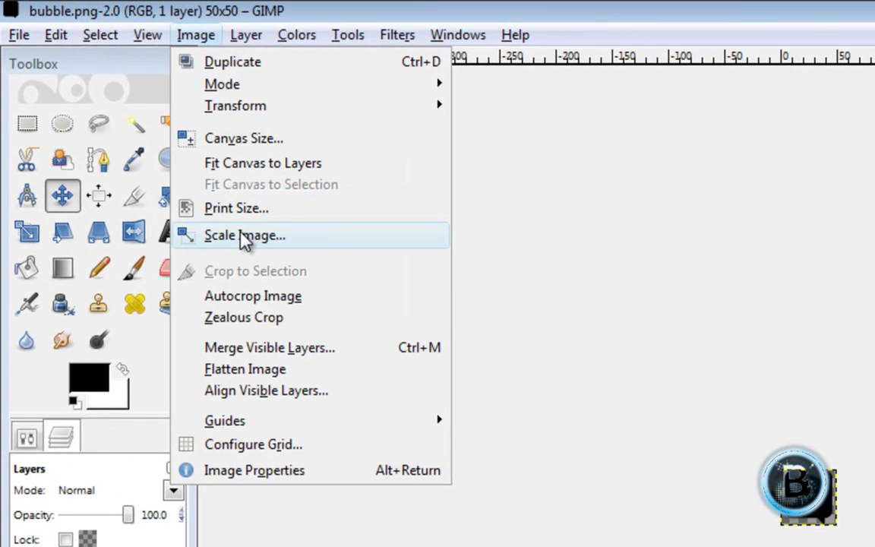
{"action": "left_click", "coordinate": [192, 168]}
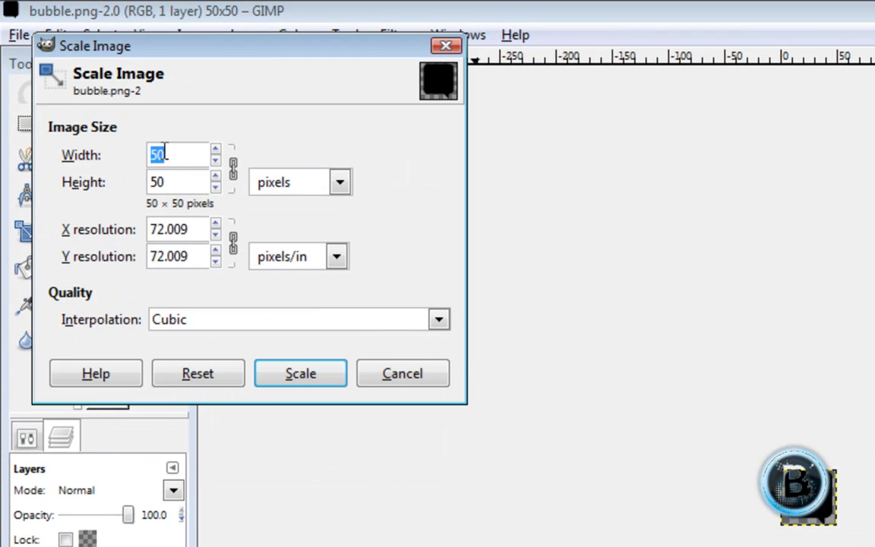
{"action": "type", "text": "400"}
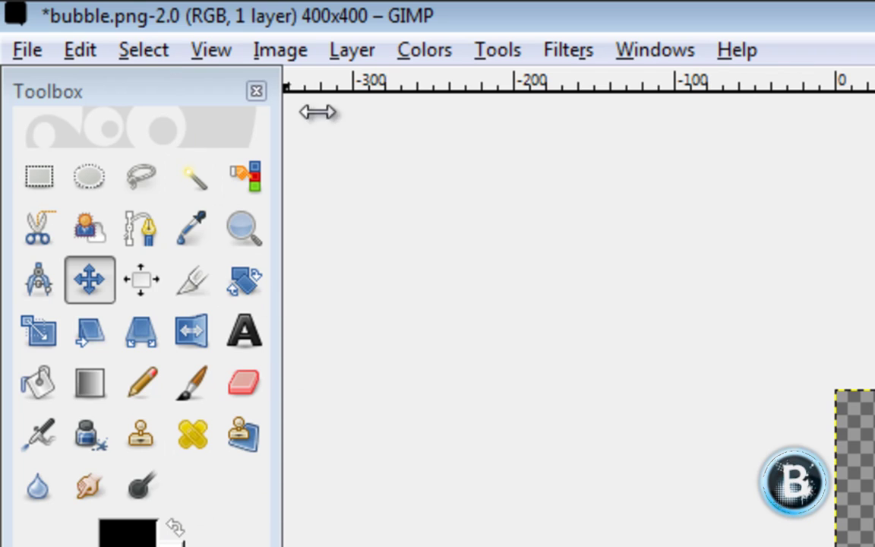
Colorize the bubble white by raising Lightness to 100 (hue 180, saturation 50)
{"action": "left_click", "coordinate": [442, 50]}
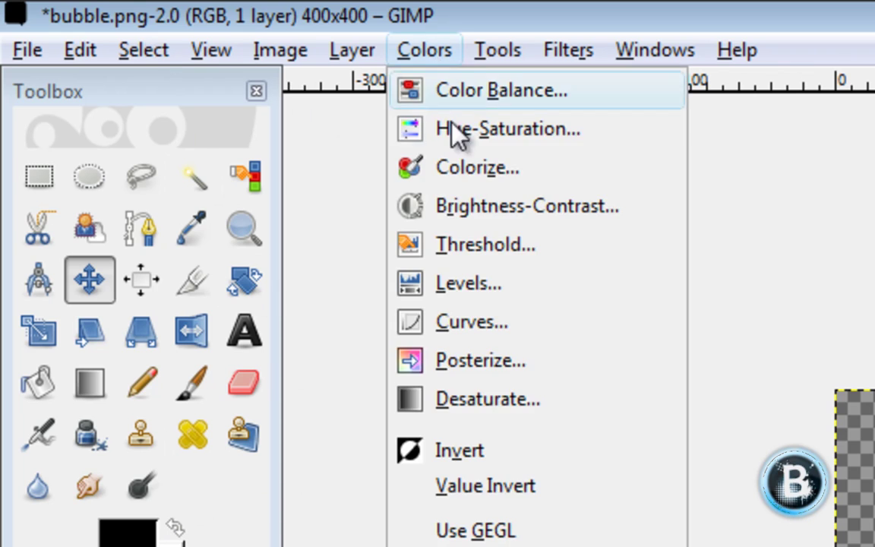
{"action": "left_click", "coordinate": [507, 173]}
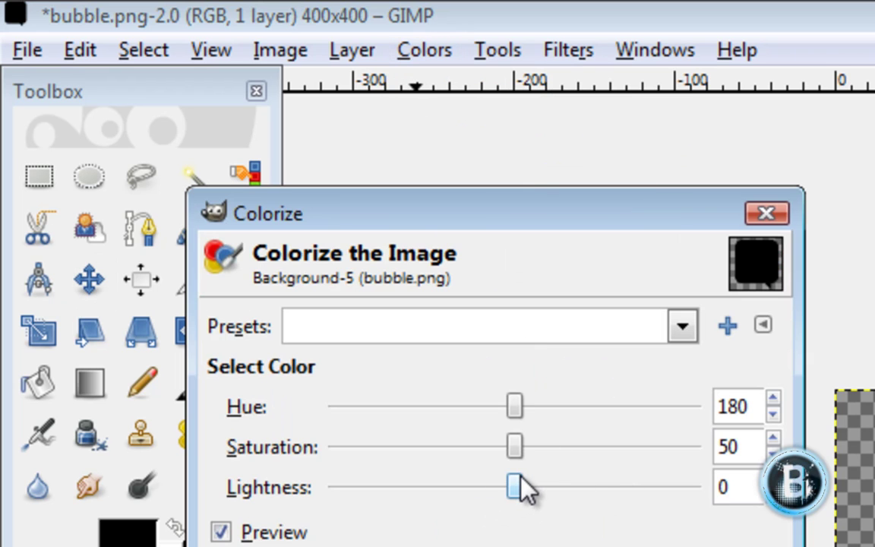
{"action": "left_click_drag", "start_coordinate": [514, 488], "coordinate": [760, 501]}
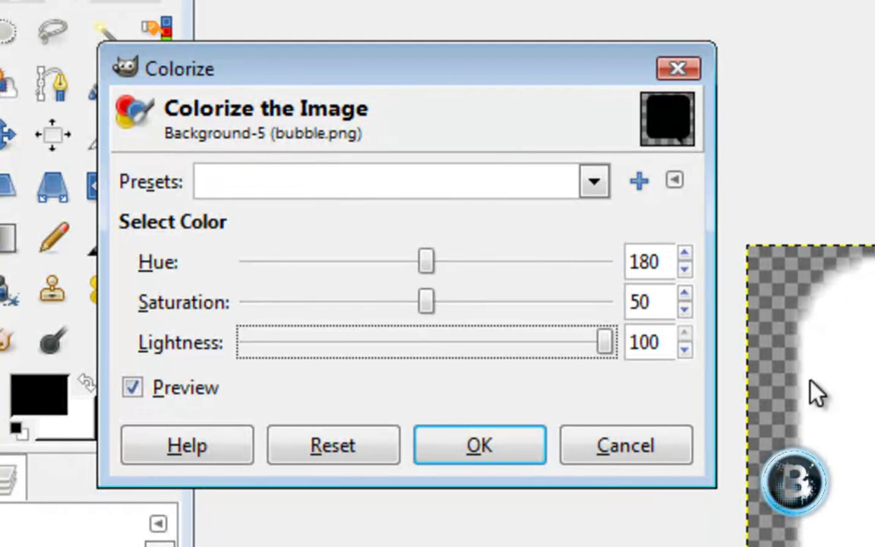
{"action": "left_click", "coordinate": [483, 434]}
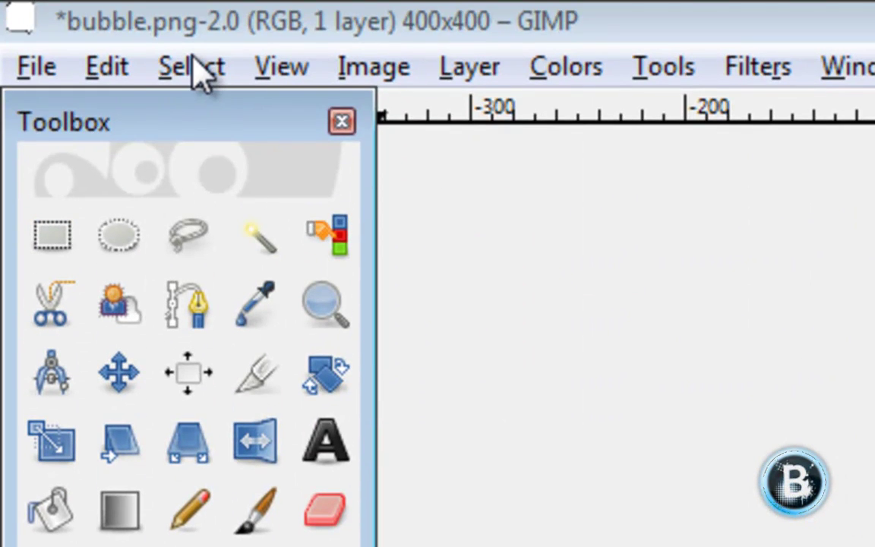
Invert the current selection
{"action": "left_click", "coordinate": [199, 72]}
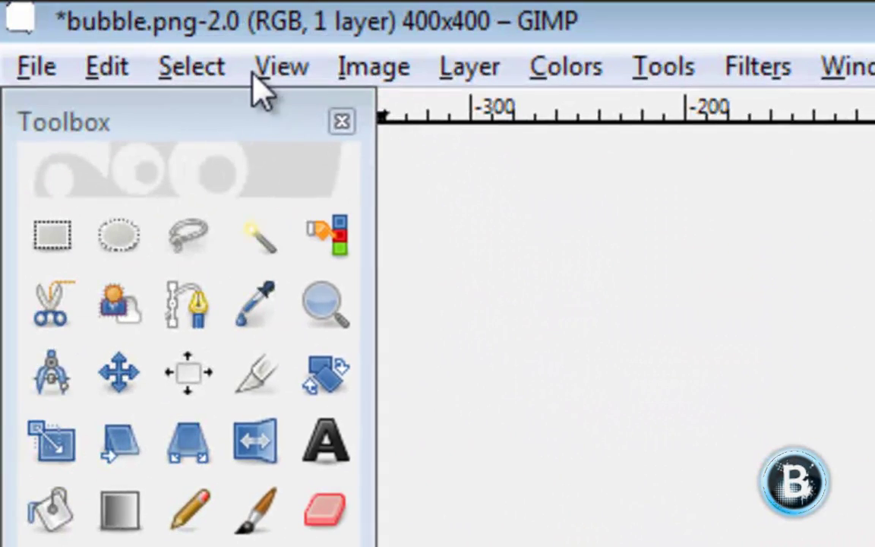
{"action": "left_click", "coordinate": [220, 72]}
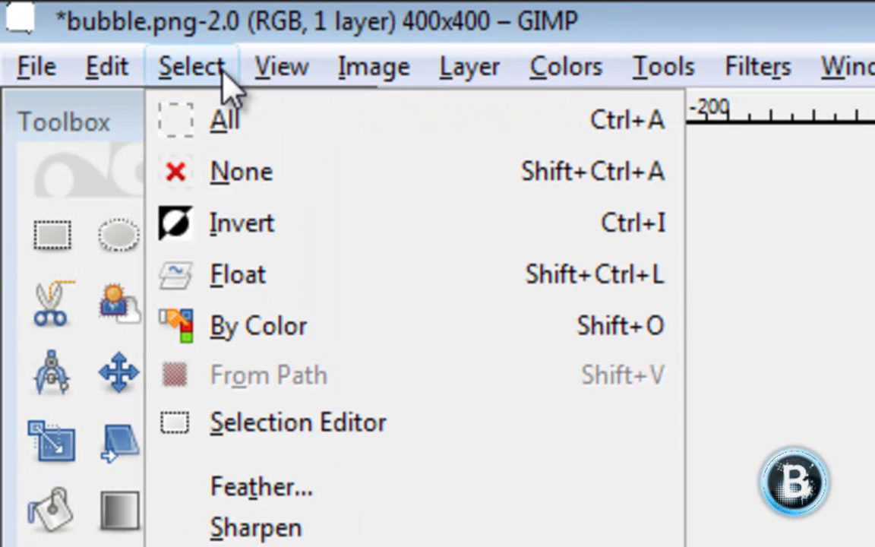
{"action": "left_click", "coordinate": [262, 223]}
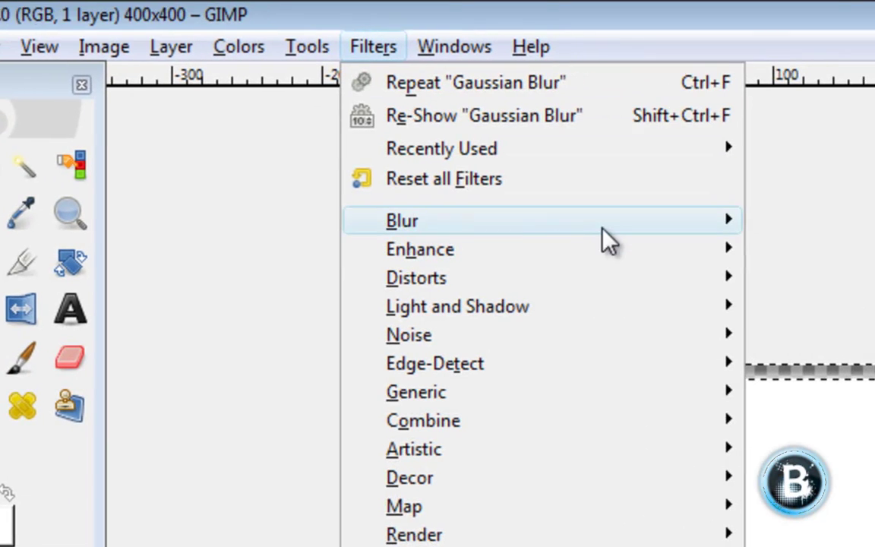
Apply a 7 px Gaussian blur to soften the bubble's edges
{"action": "mouse_move", "coordinate": [738, 227]}
{"action": "left_click", "coordinate": [800, 249]}
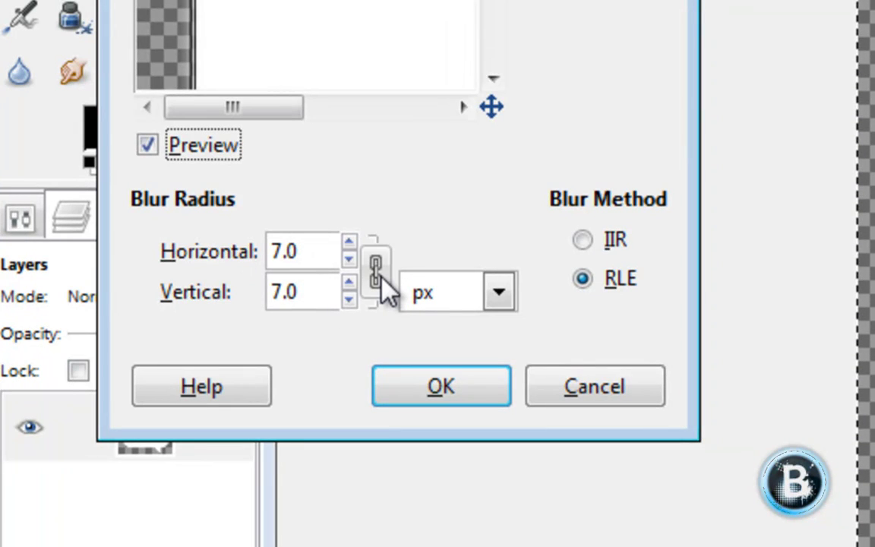
{"action": "left_click", "coordinate": [435, 386]}
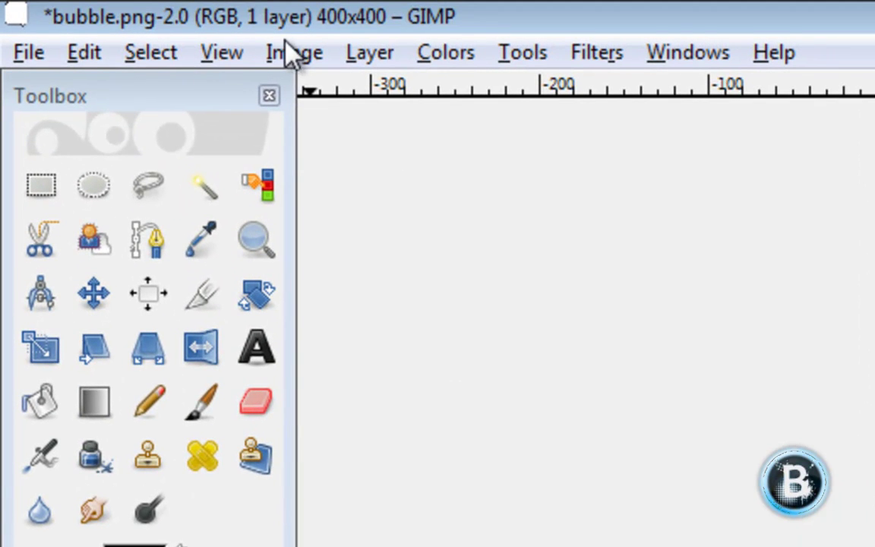
Apply an Alpha-channel Curves adjustment, moving the top point to 159 and the bottom point to 95
{"action": "left_click", "coordinate": [450, 55]}
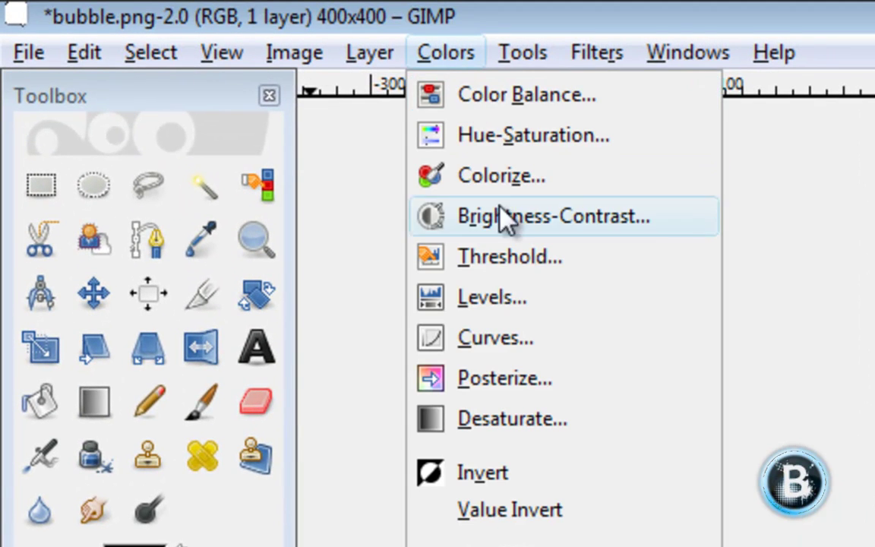
{"action": "left_click", "coordinate": [521, 334]}
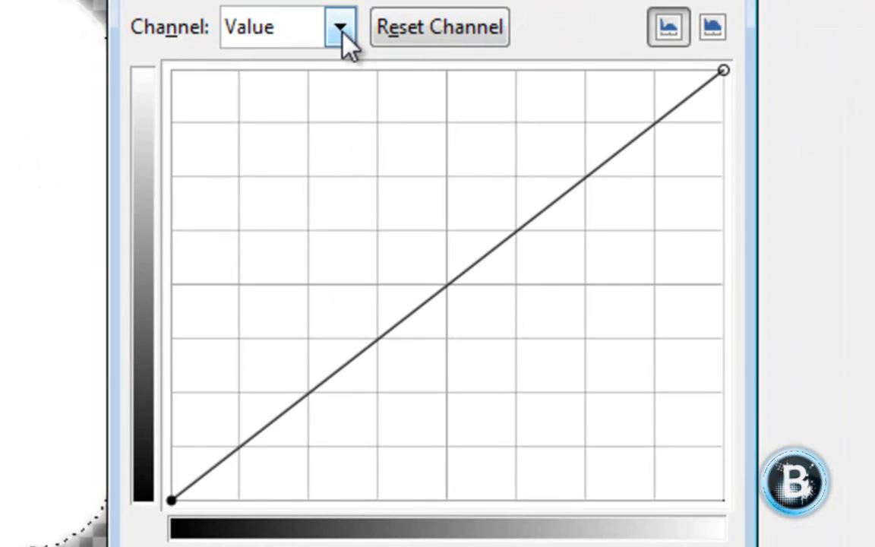
{"action": "left_click", "coordinate": [341, 30]}
{"action": "left_click", "coordinate": [318, 233]}
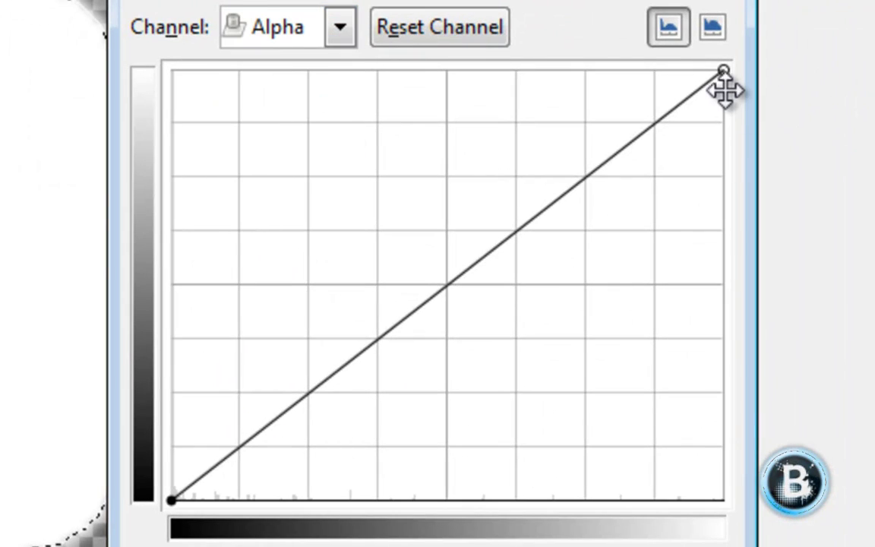
{"action": "left_click_drag", "start_coordinate": [725, 70], "coordinate": [515, 49]}
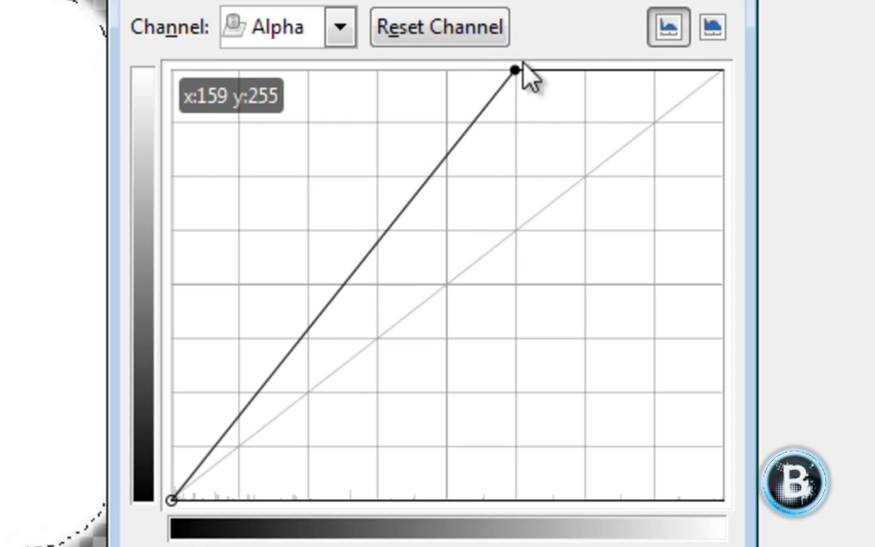
{"action": "left_click", "coordinate": [173, 500]}
{"action": "left_click_drag", "start_coordinate": [173, 500], "coordinate": [376, 499]}
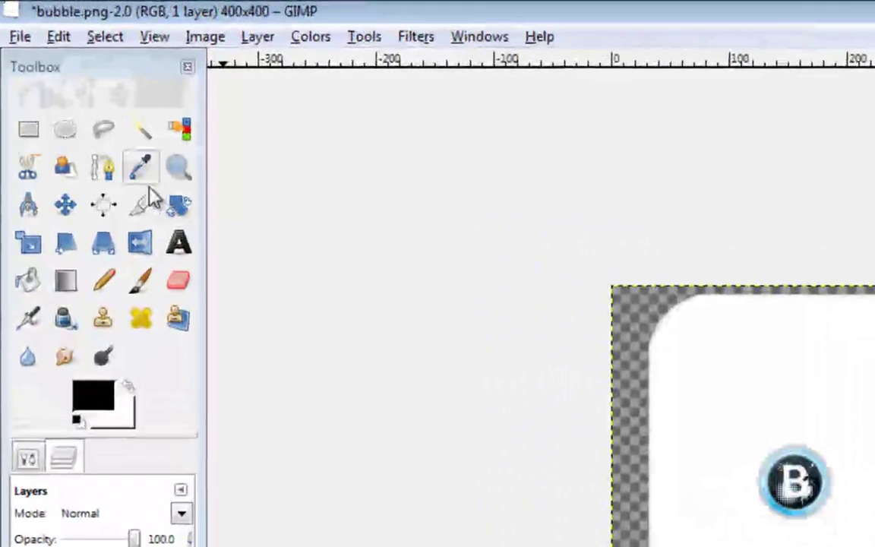
{"action": "left_click", "coordinate": [72, 106]}
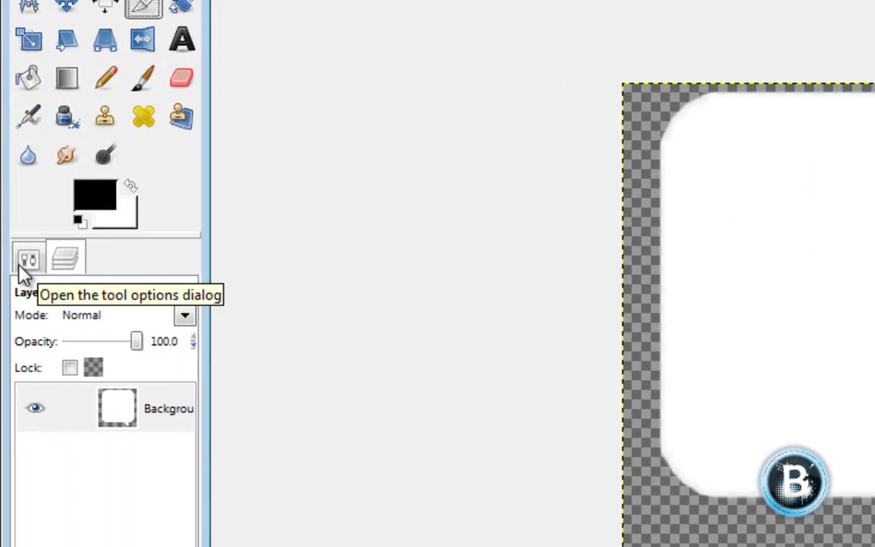
Switch to the Move tool and bring the Layers list back into view
{"action": "left_click", "coordinate": [40, 259]}
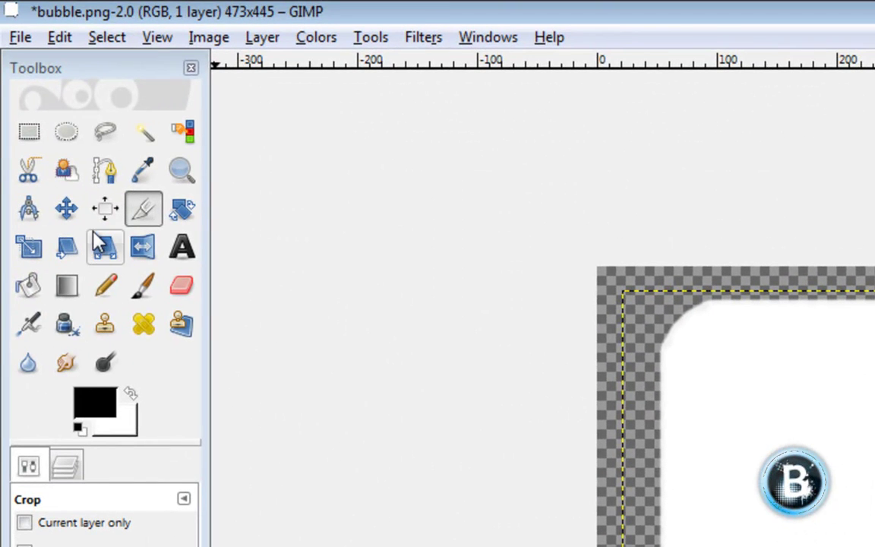
{"action": "left_click", "coordinate": [67, 208]}
{"action": "left_click", "coordinate": [72, 470]}
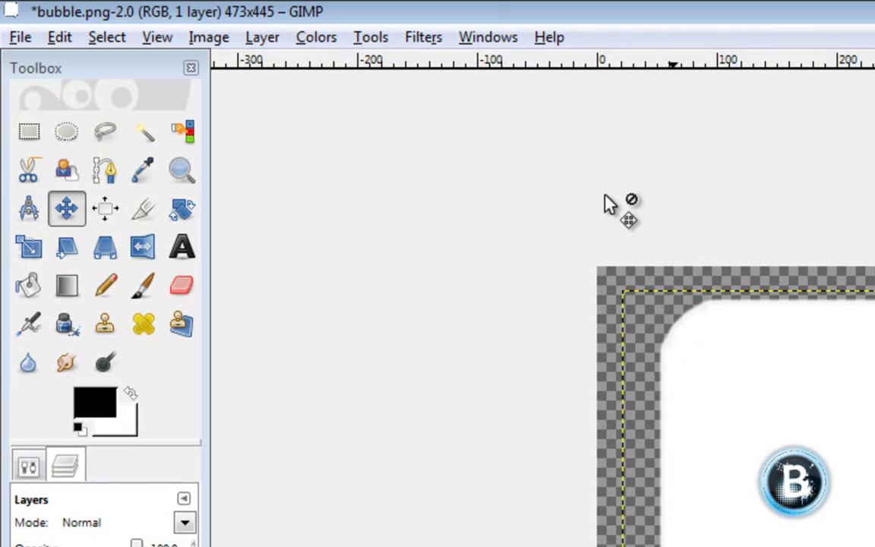
Resize the bubble layer to the full 473×445 canvas with Layer to Image Size
{"action": "right_click", "coordinate": [140, 543]}
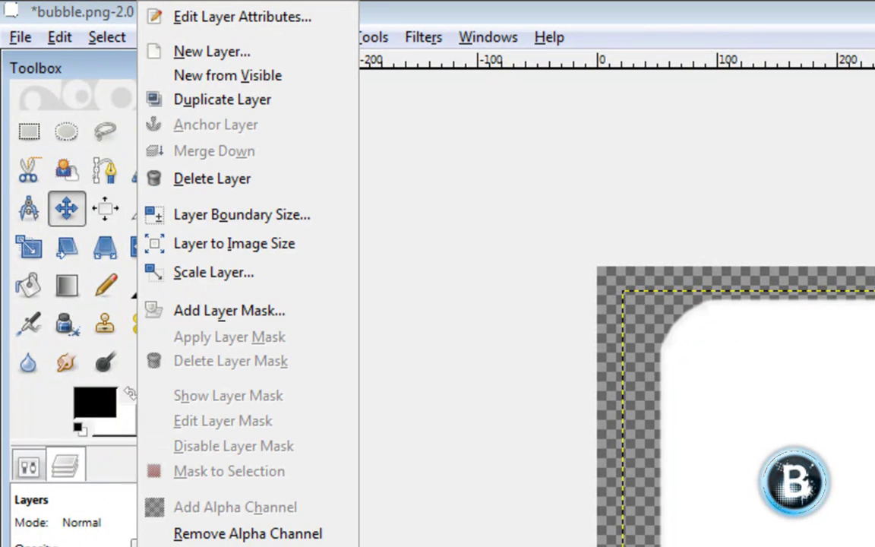
{"action": "key", "text": "Escape"}
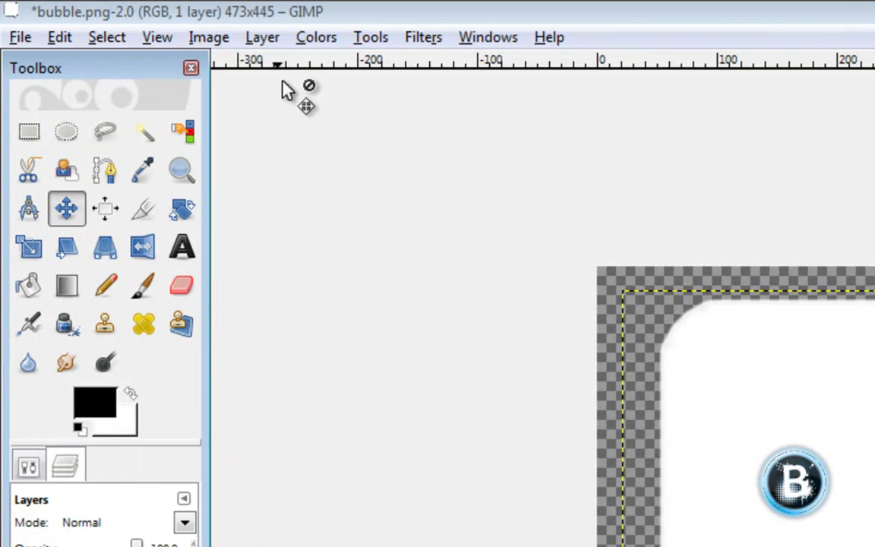
{"action": "left_click", "coordinate": [208, 38]}
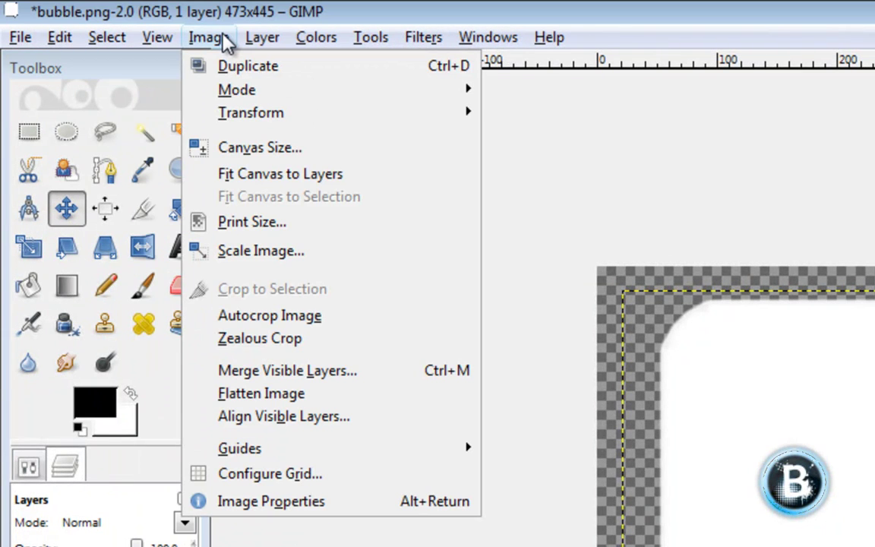
{"action": "mouse_move", "coordinate": [276, 31]}
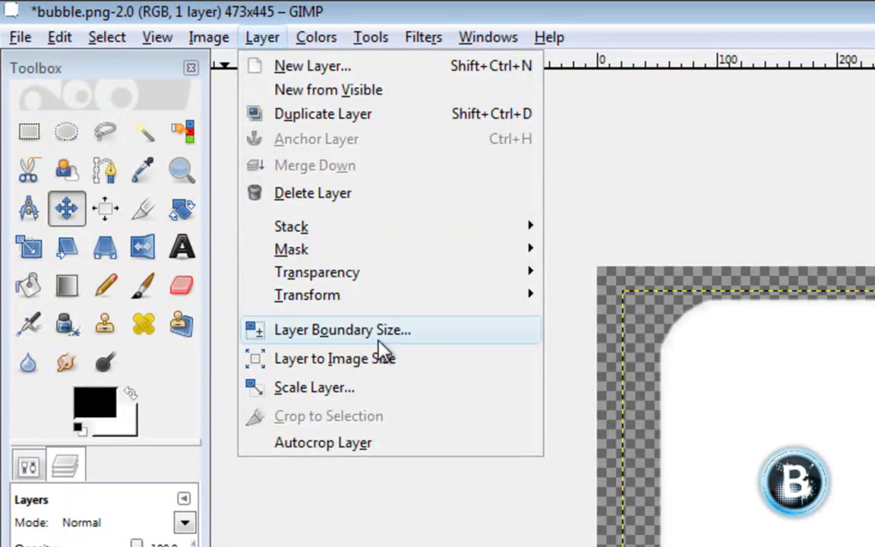
{"action": "left_click", "coordinate": [359, 361]}
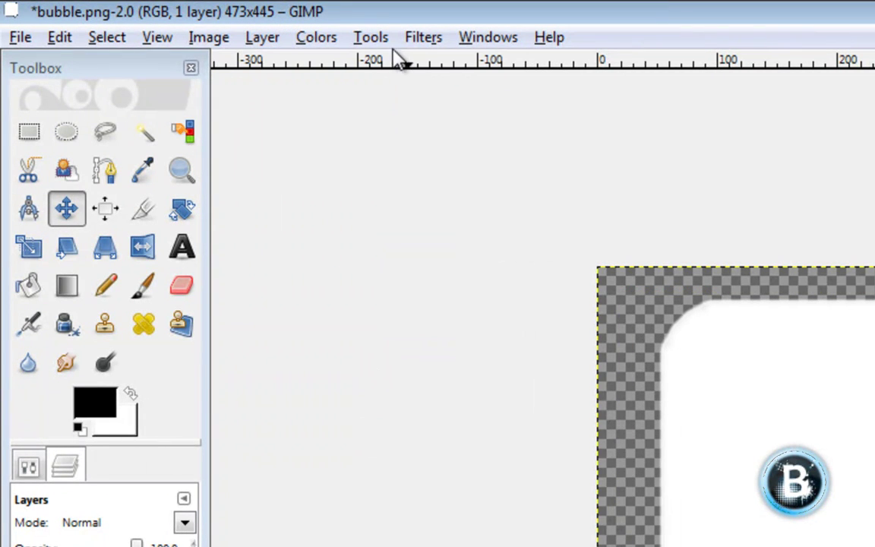
{"action": "left_click", "coordinate": [419, 40]}
Add a drop shadow with offset 10/10, blur radius 20 and opacity 75, without resizing the canvas
{"action": "mouse_move", "coordinate": [542, 246]}
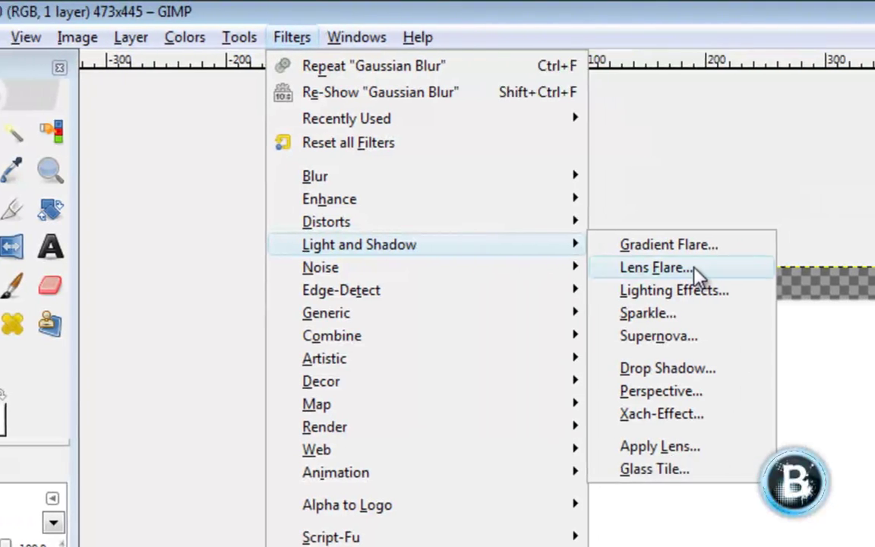
{"action": "left_click", "coordinate": [680, 373]}
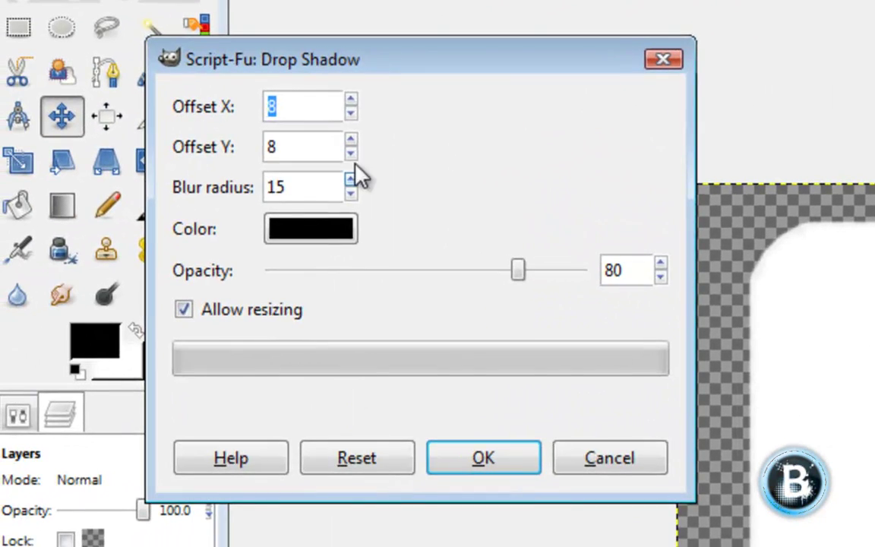
{"action": "left_click_drag", "start_coordinate": [363, 67], "coordinate": [457, 75]}
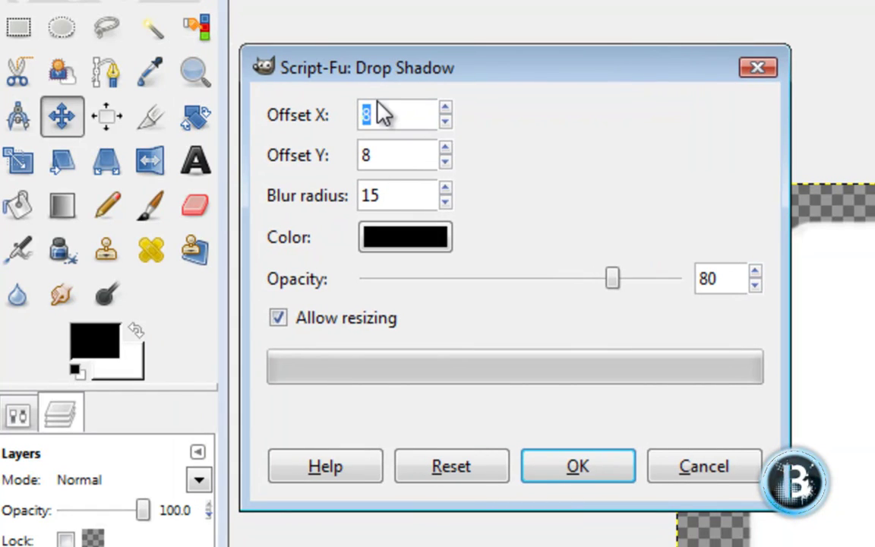
{"action": "type", "text": "0"}
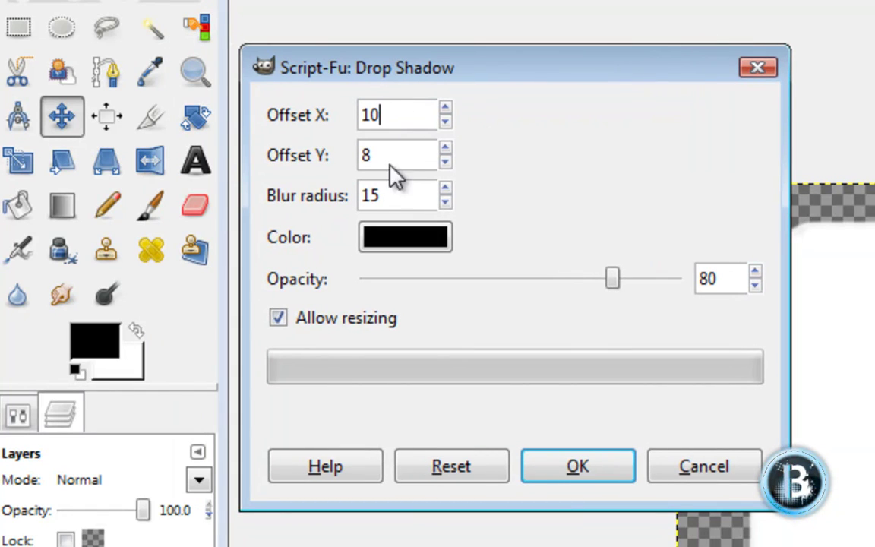
{"action": "key", "text": "Tab"}
{"action": "type", "text": "10"}
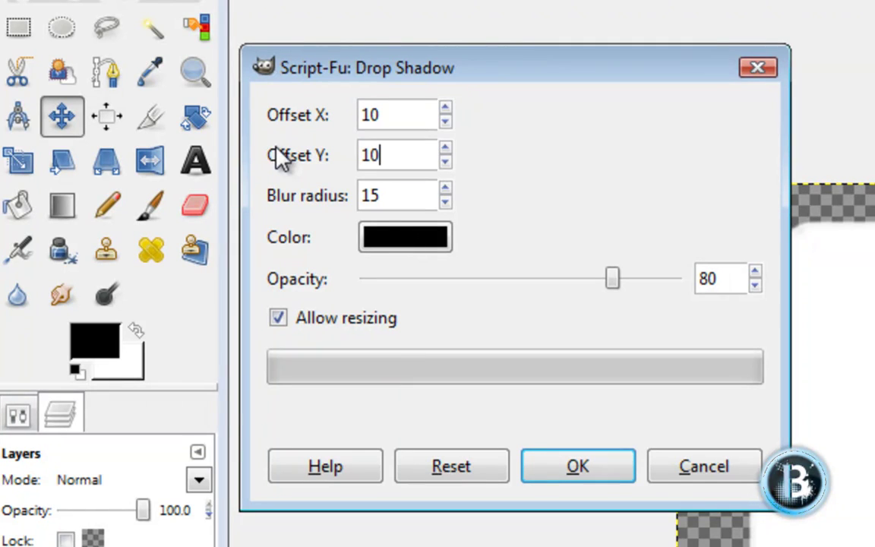
{"action": "key", "text": "Tab"}
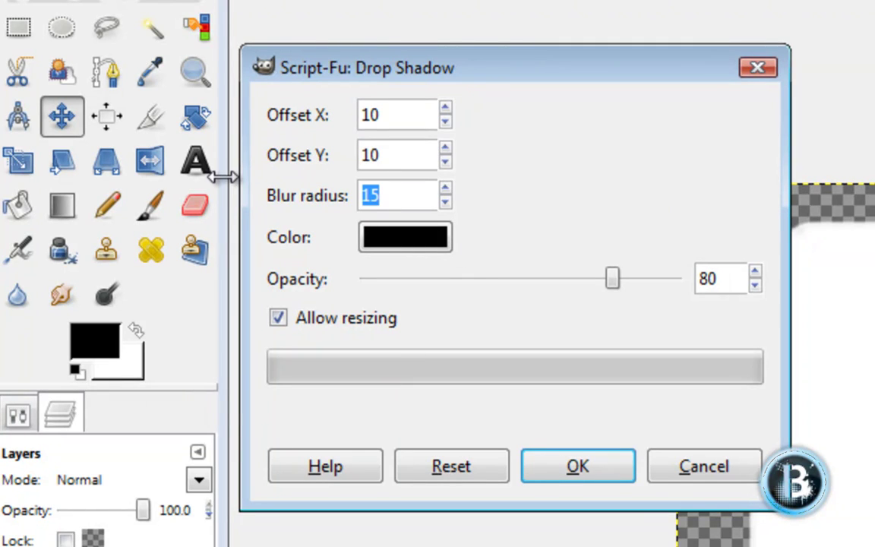
{"action": "type", "text": "20"}
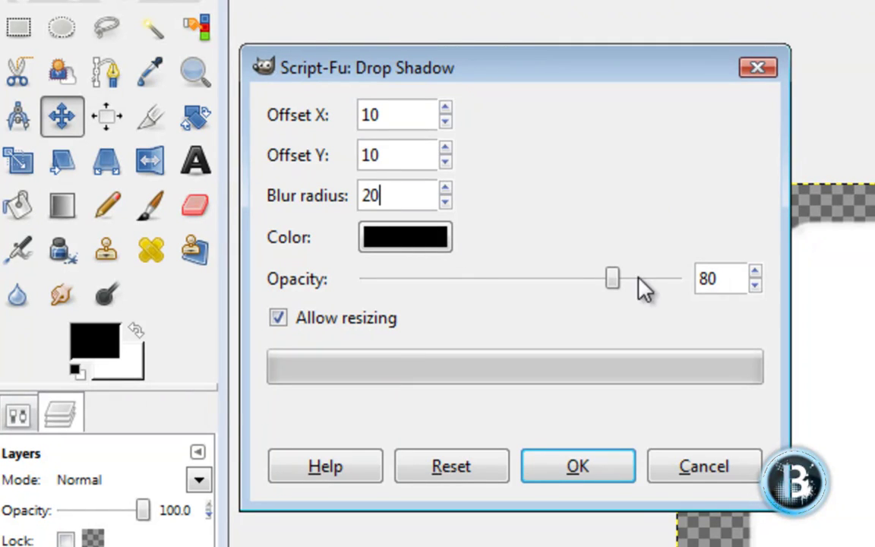
{"action": "left_click_drag", "start_coordinate": [611, 277], "coordinate": [597, 274]}
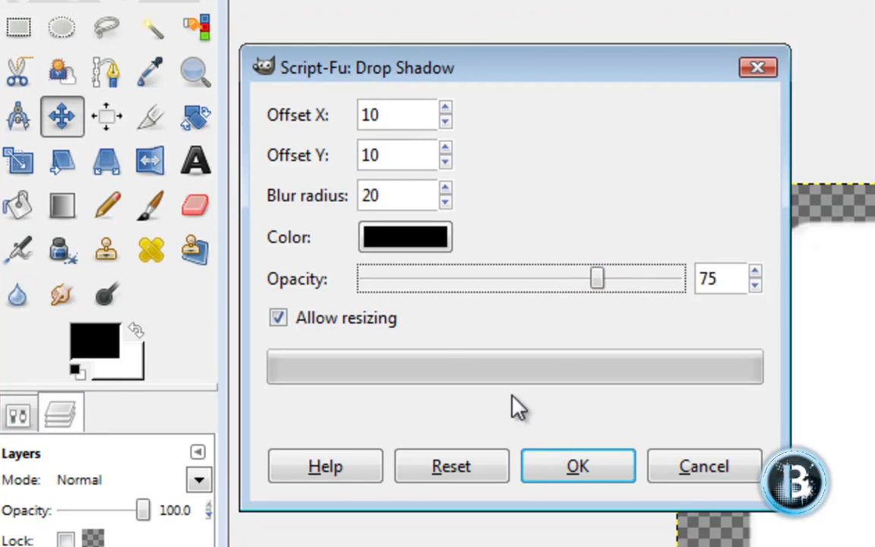
{"action": "left_click", "coordinate": [278, 318]}
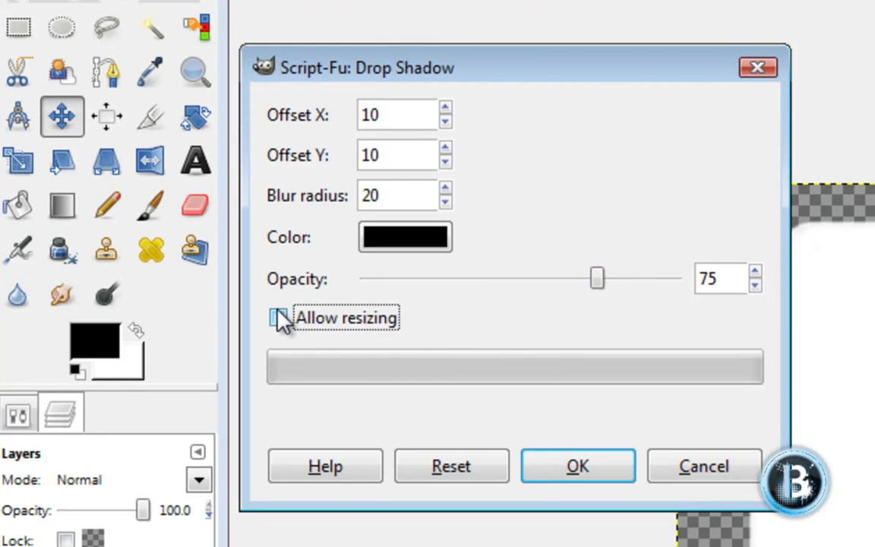
{"action": "left_click", "coordinate": [589, 469]}
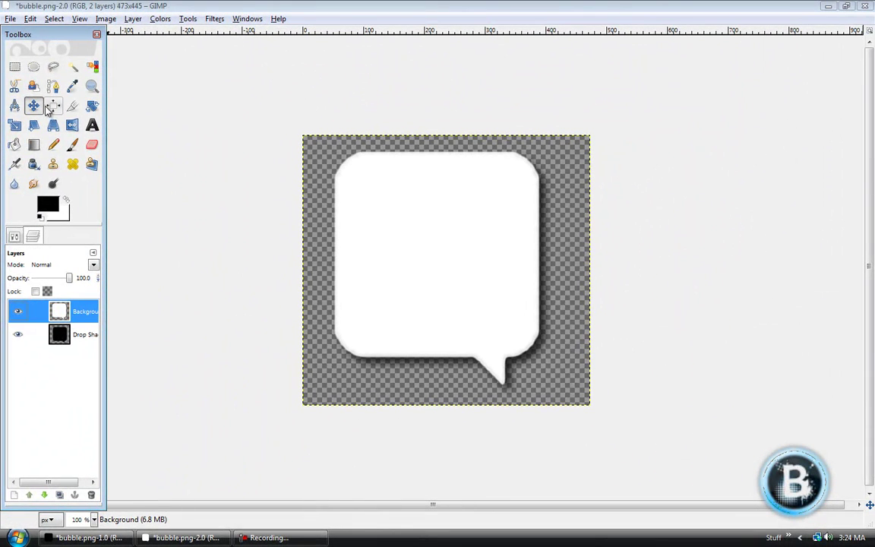
Crop the canvas to a 385×425 area around the bubble and its shadow
{"action": "left_click", "coordinate": [72, 106]}
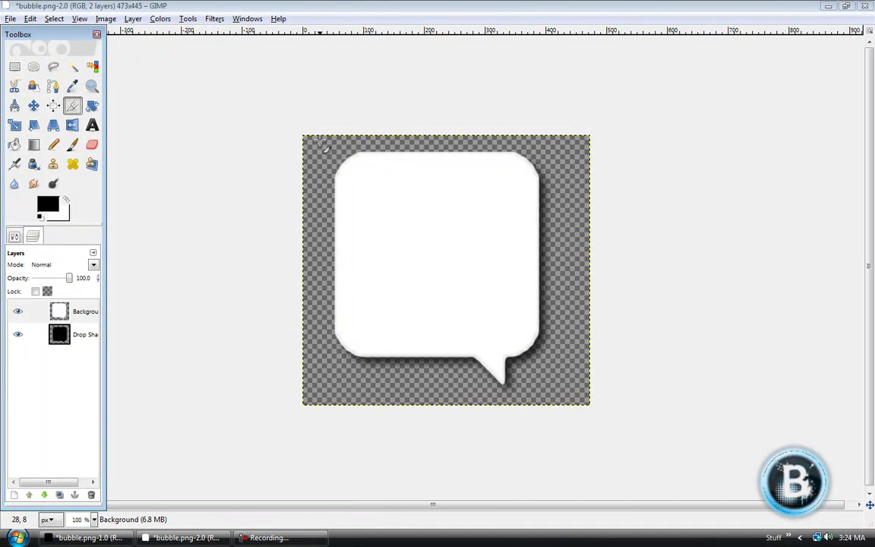
{"action": "left_click_drag", "start_coordinate": [320, 141], "coordinate": [553, 395]}
{"action": "left_click", "coordinate": [458, 279]}
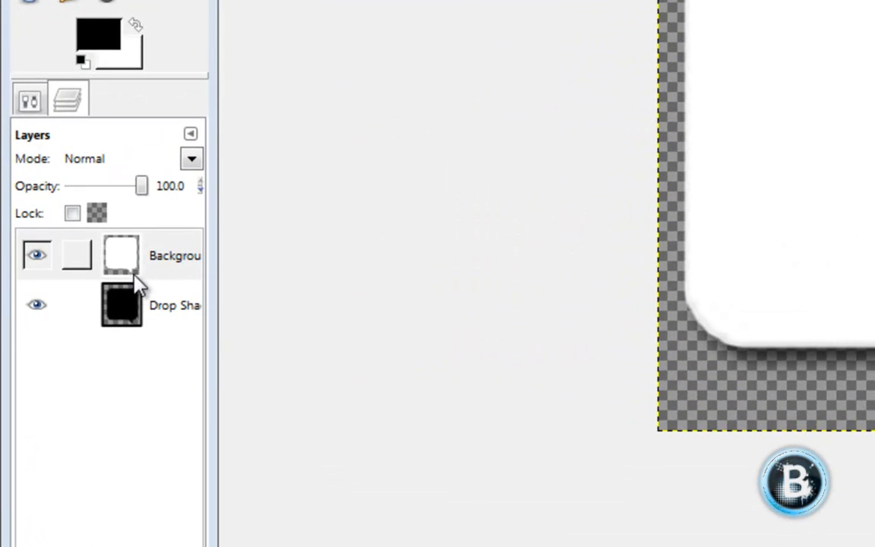
Merge the bubble layer down onto its shadow layer, then briefly check bubble.png-1.0
{"action": "left_click", "coordinate": [60, 338]}
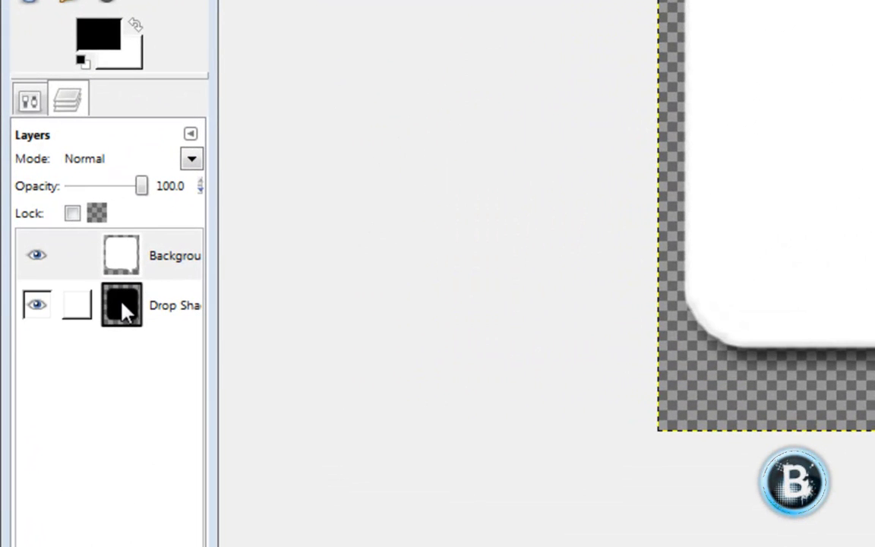
{"action": "right_click", "coordinate": [137, 264]}
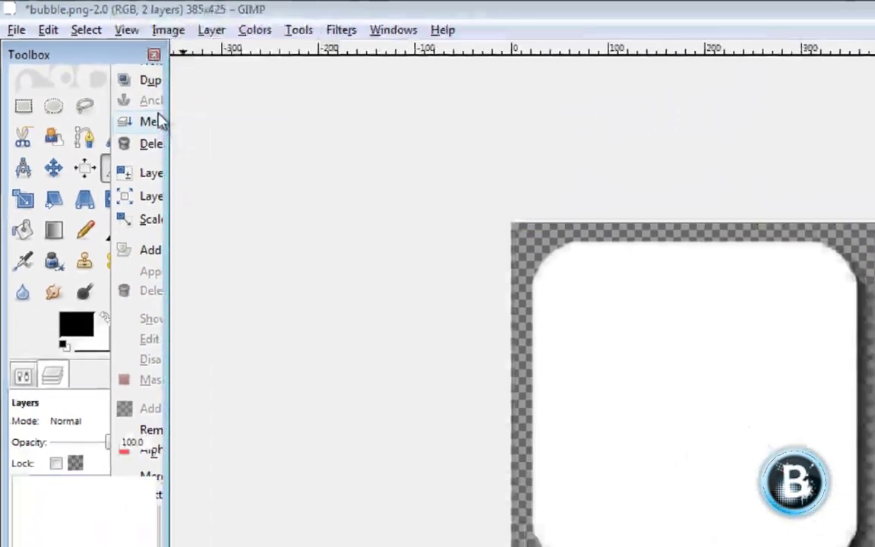
{"action": "left_click", "coordinate": [221, 155]}
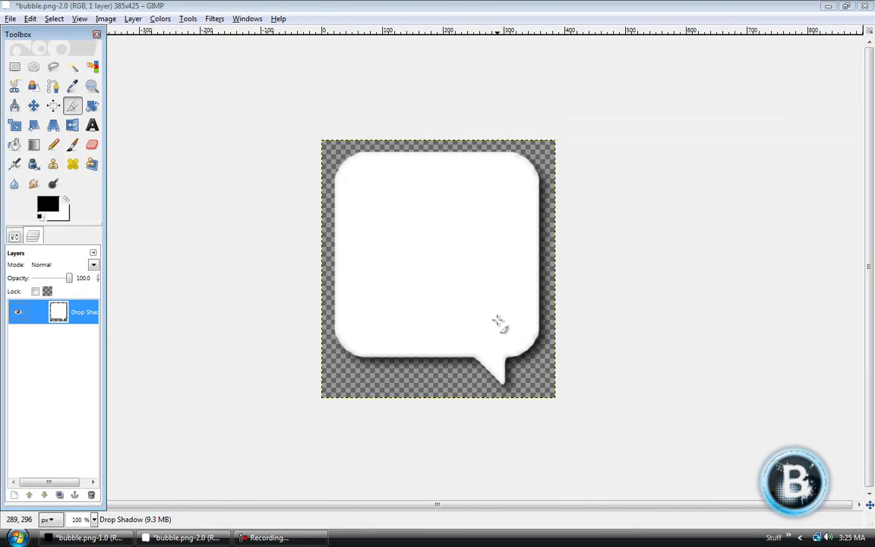
{"action": "left_click", "coordinate": [96, 539]}
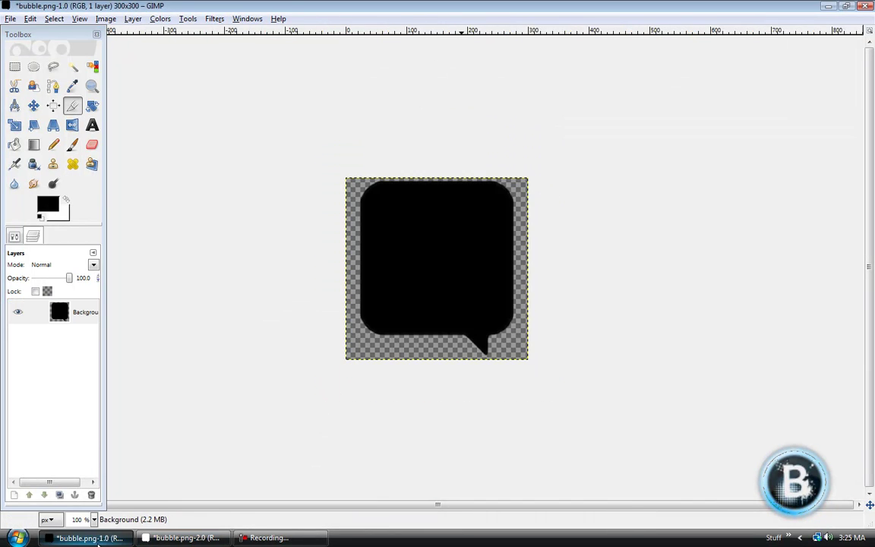
{"action": "left_click", "coordinate": [182, 538]}
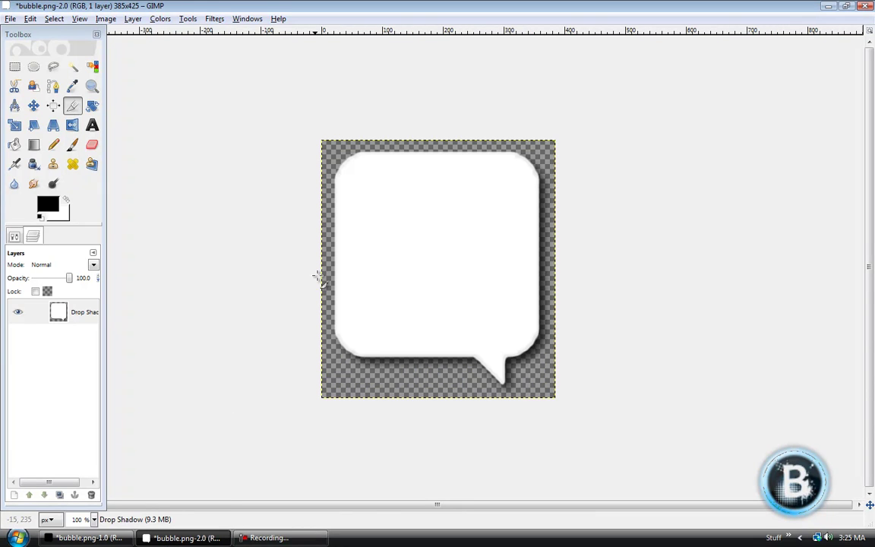